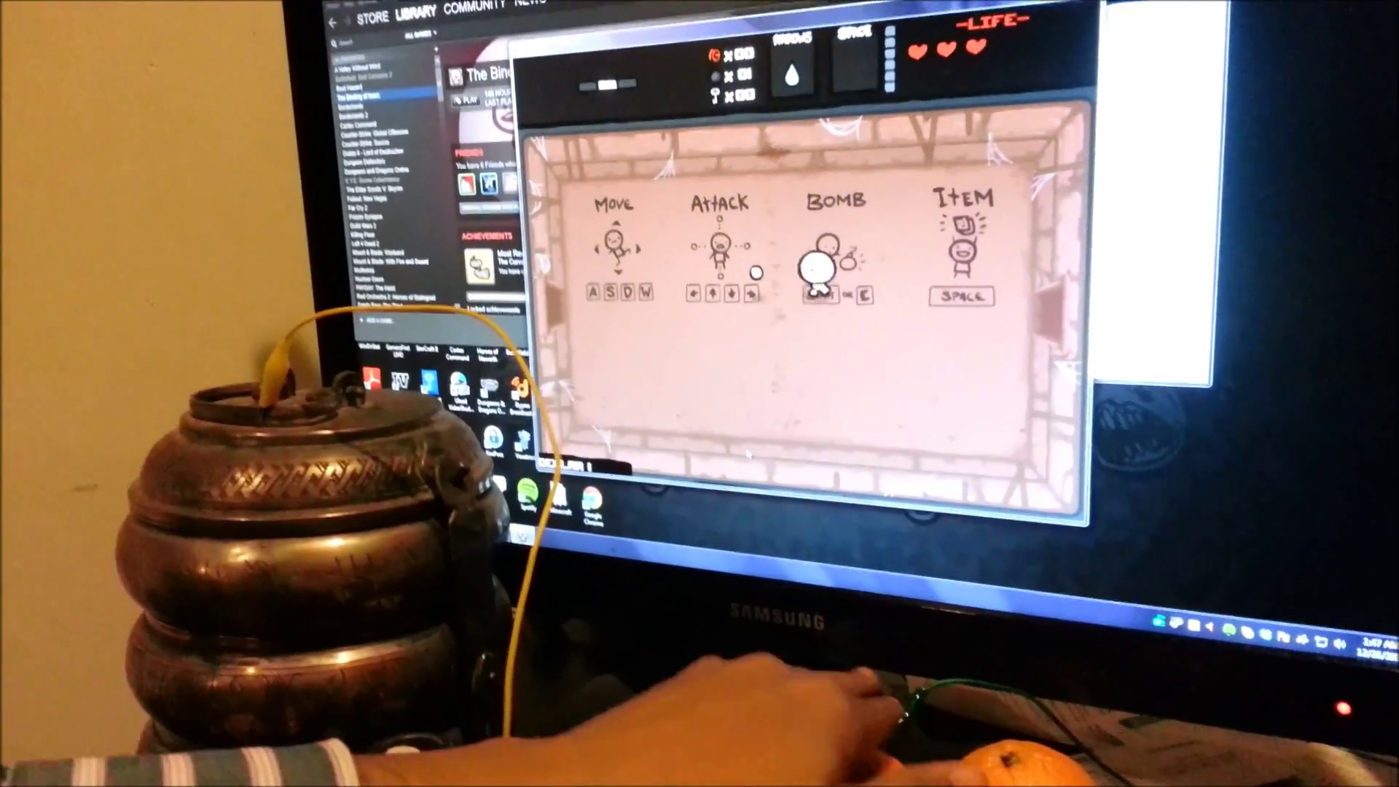
Step: Walk Isaac around the rock room with WASD, firing right-arrow tears at the nearby enemy
key("d")
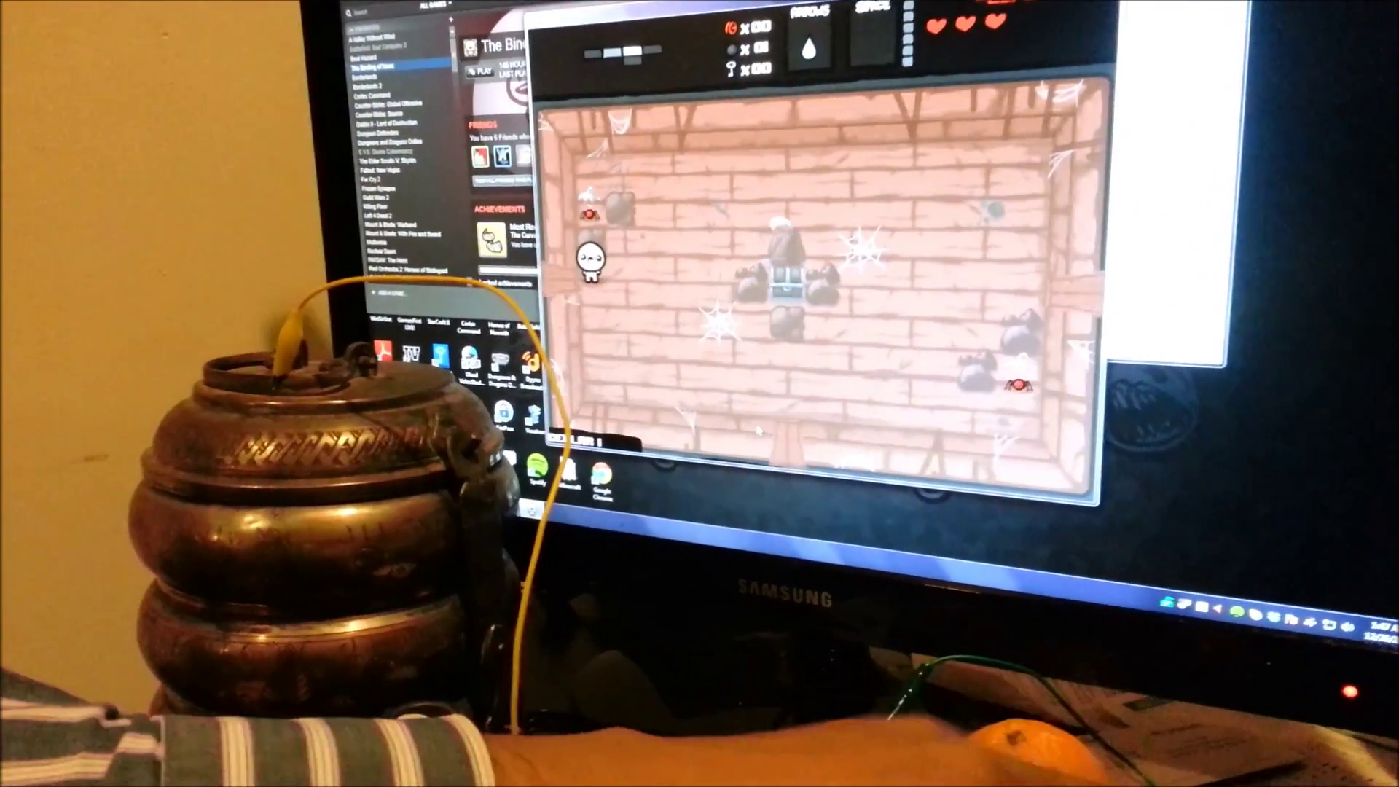
key("w")
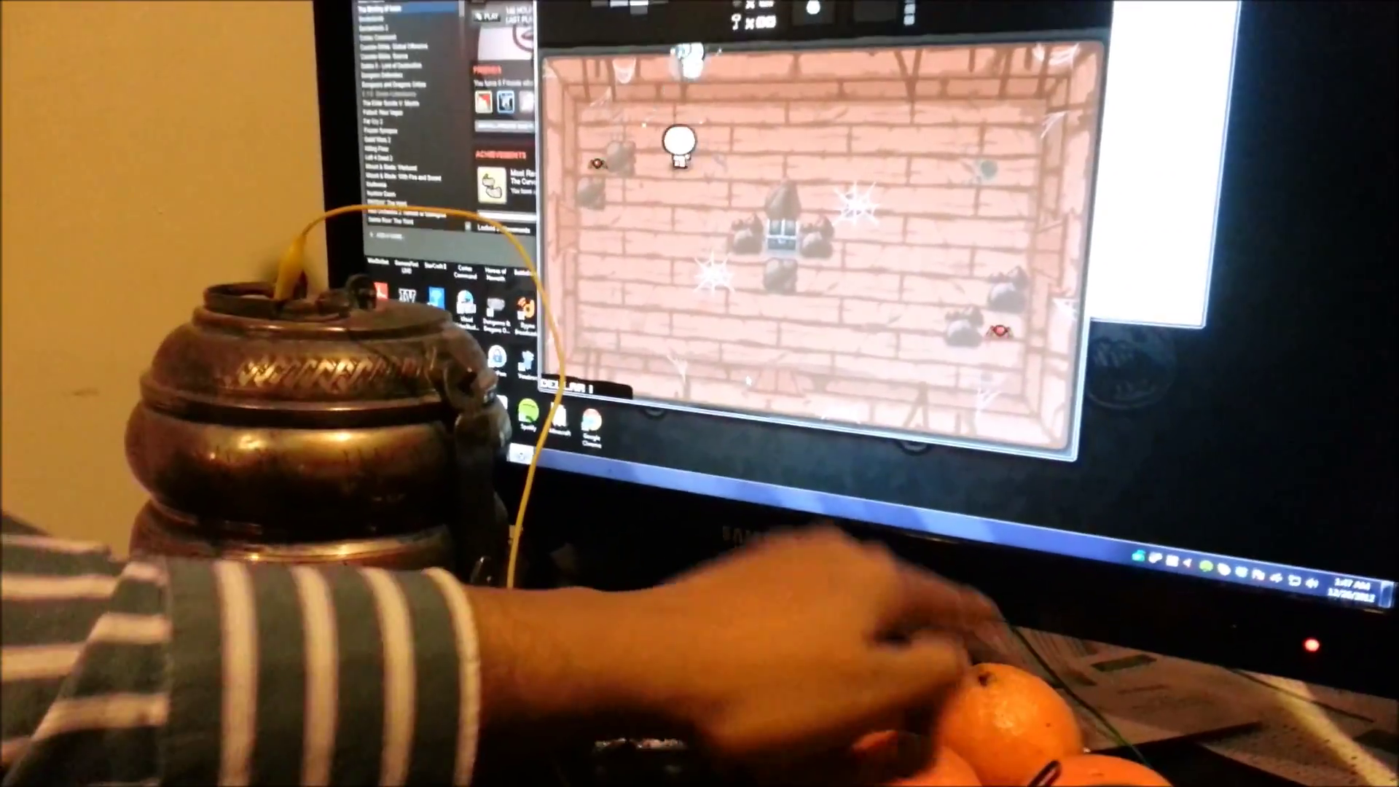
key("Right")
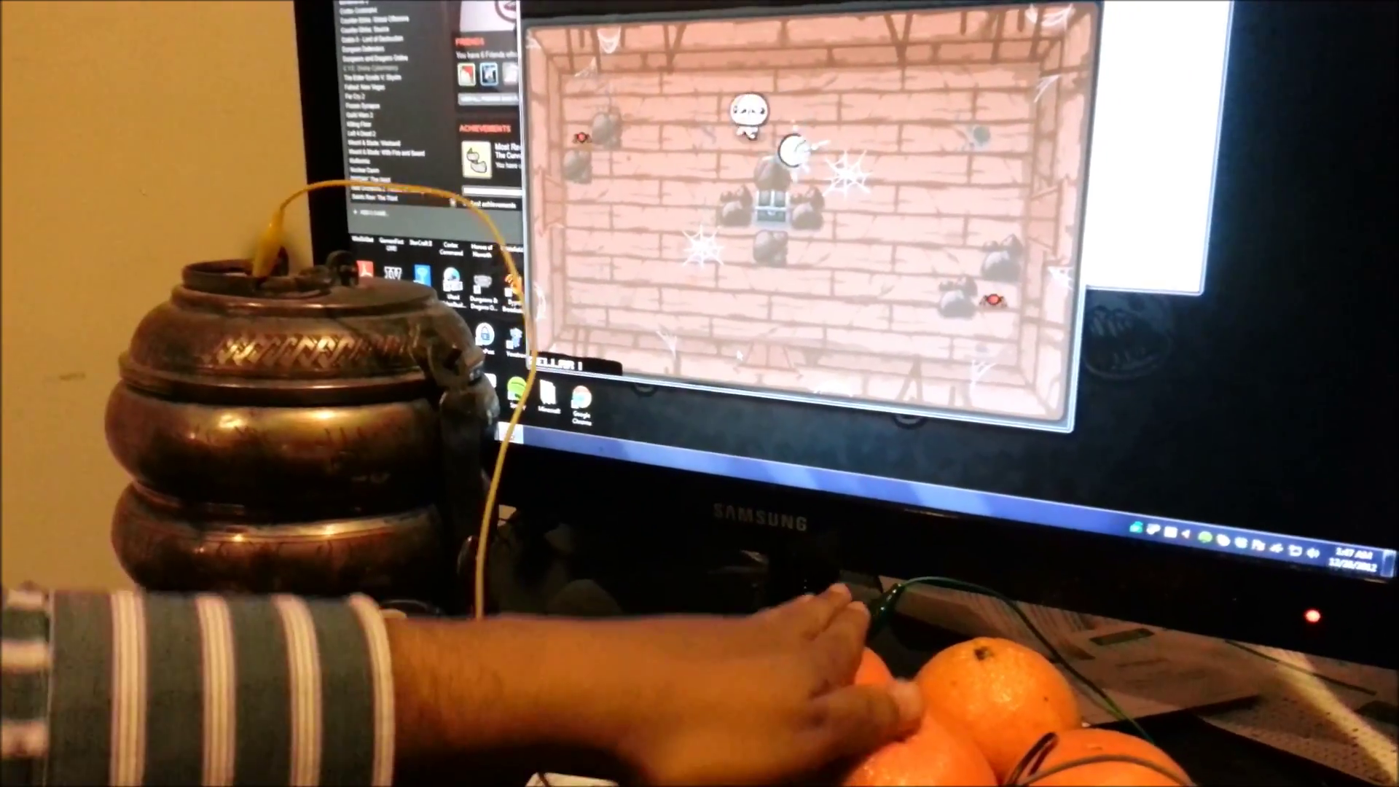
key("s")
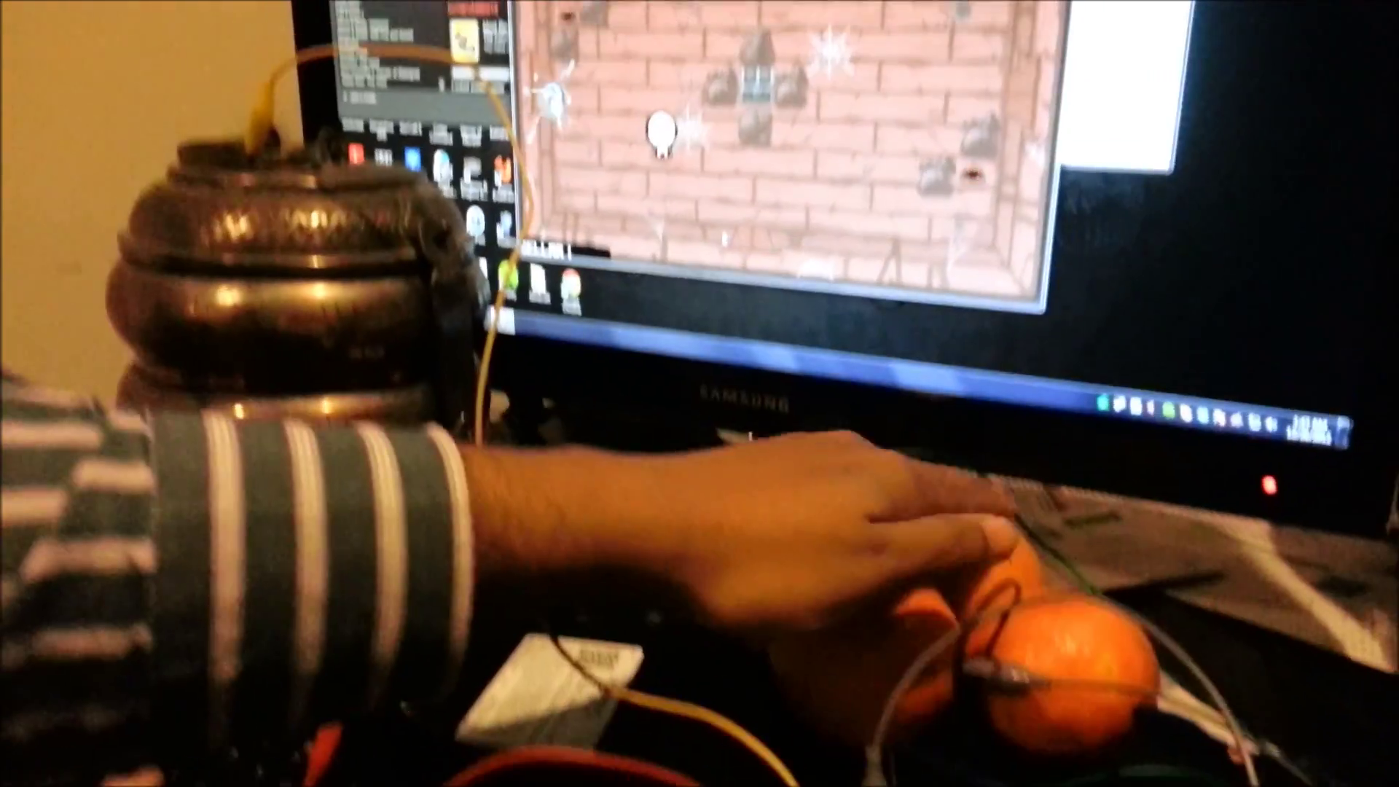
key("w")
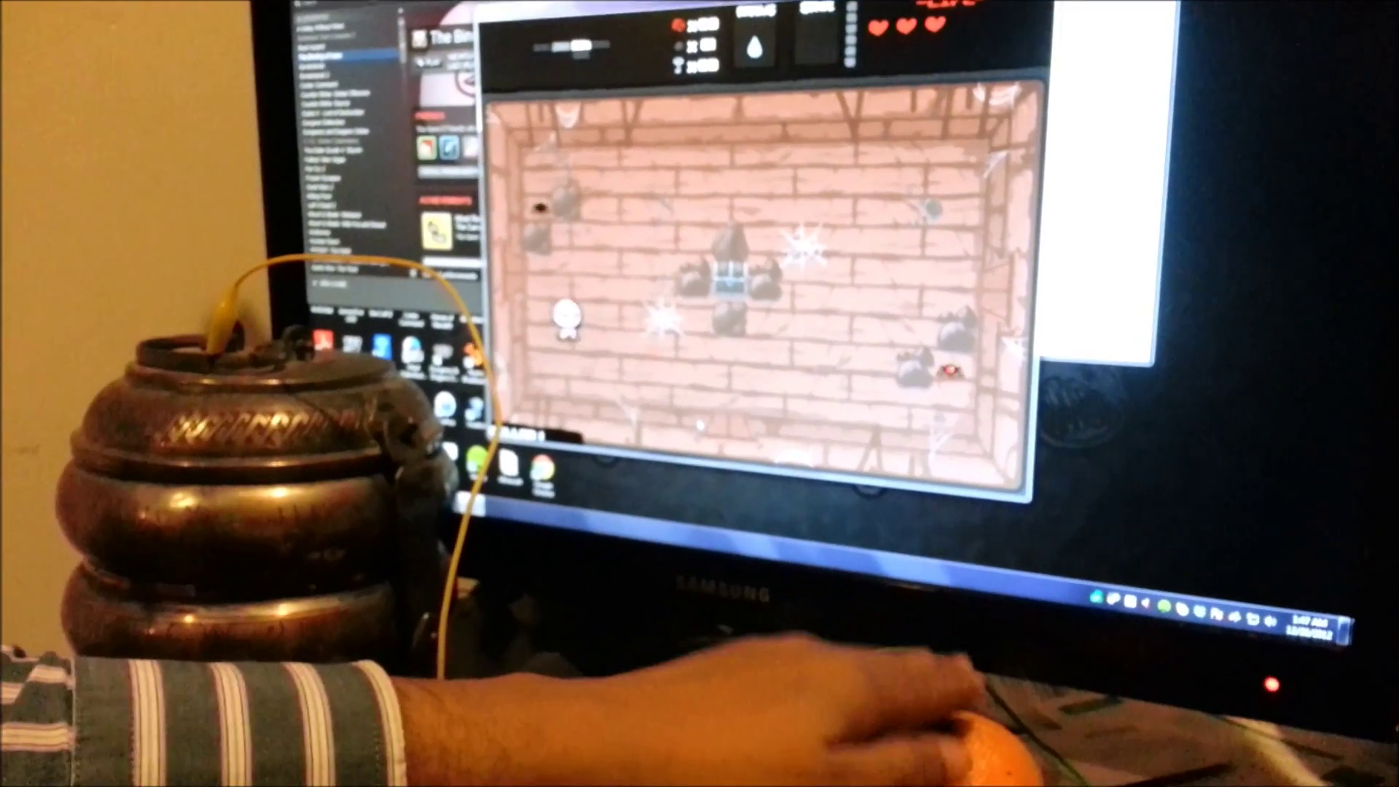
key("w")
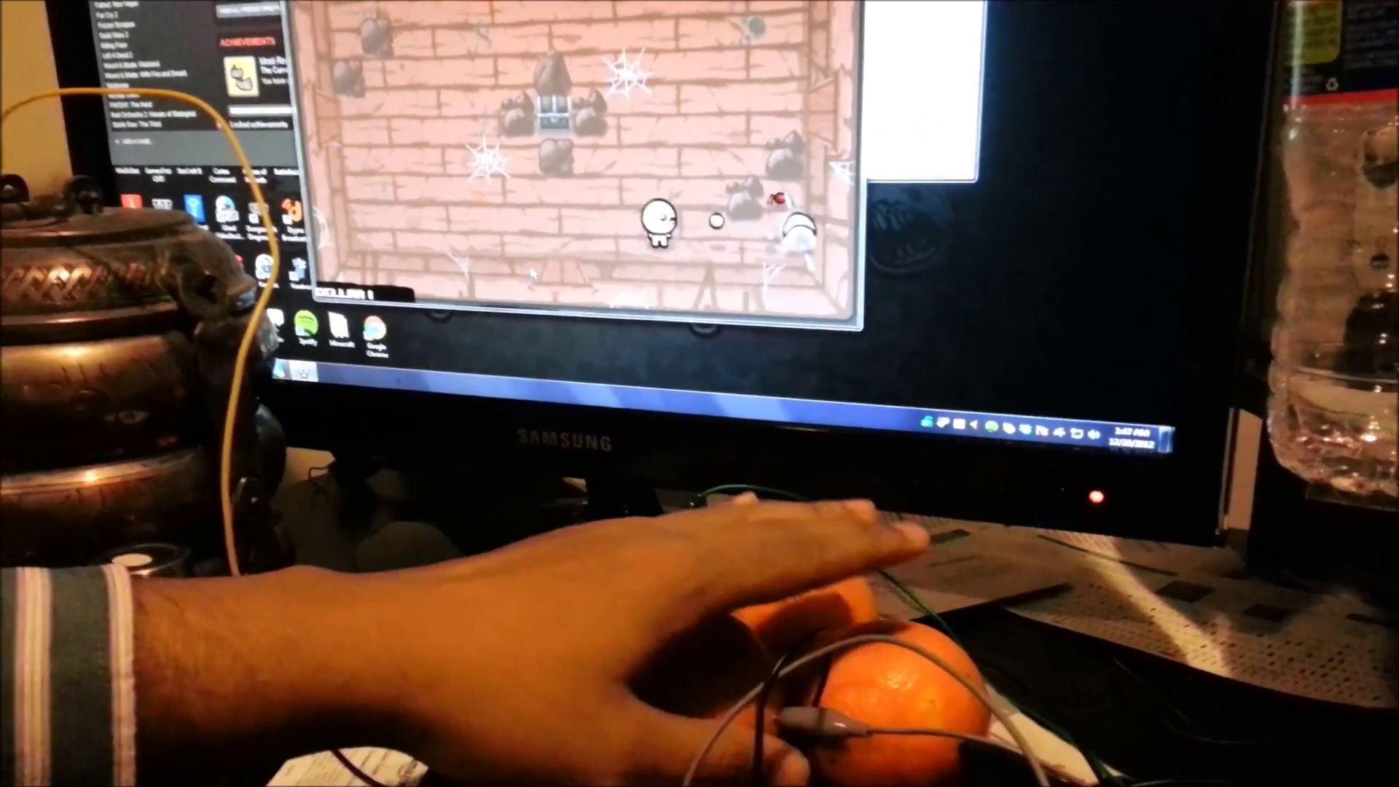
key("Right")
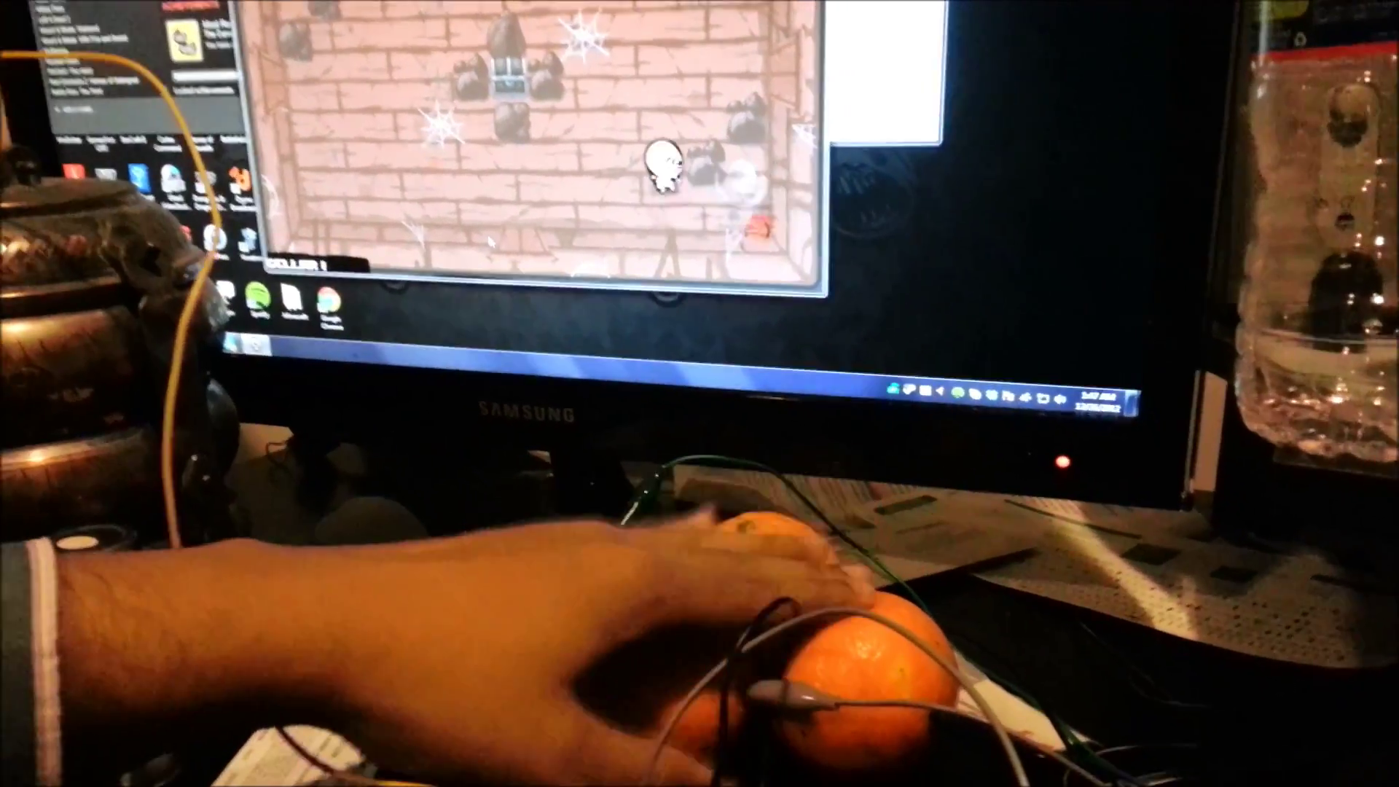